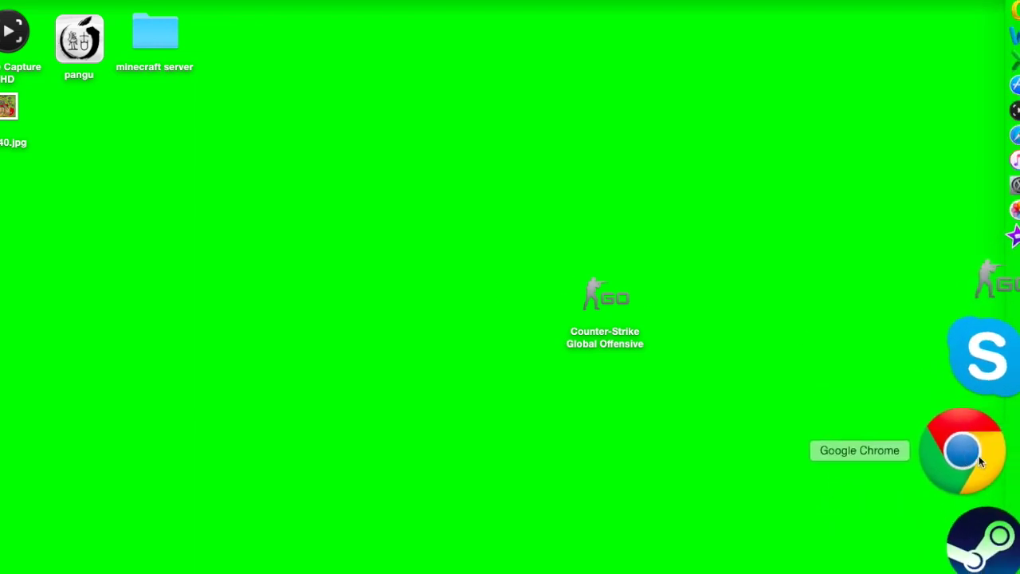
- Search the web for 'obs download', open the Open Broadcaster Software page, then close the browser
{"action": "left_click", "coordinate": [981, 461]}
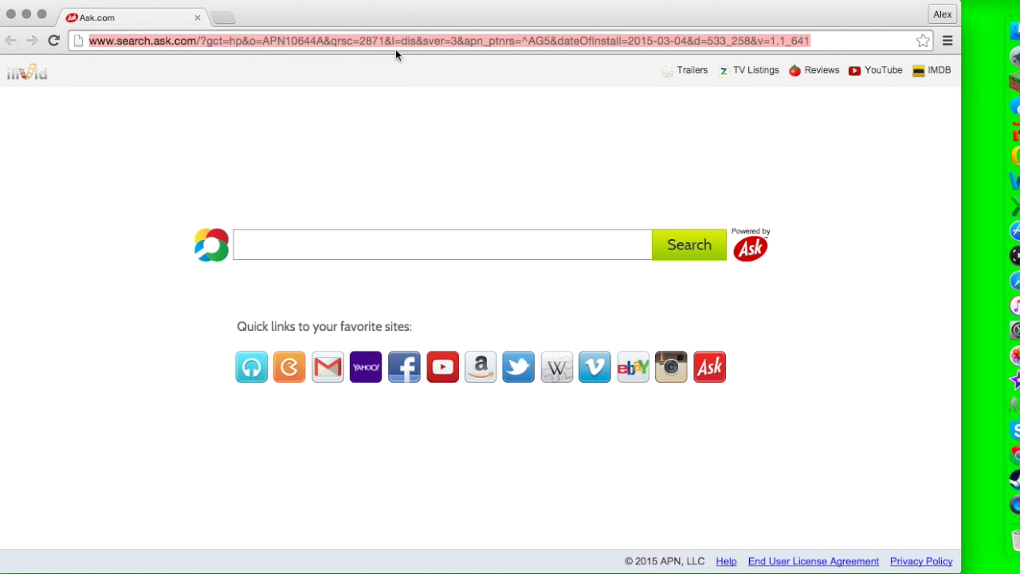
{"action": "type", "text": "ob"}
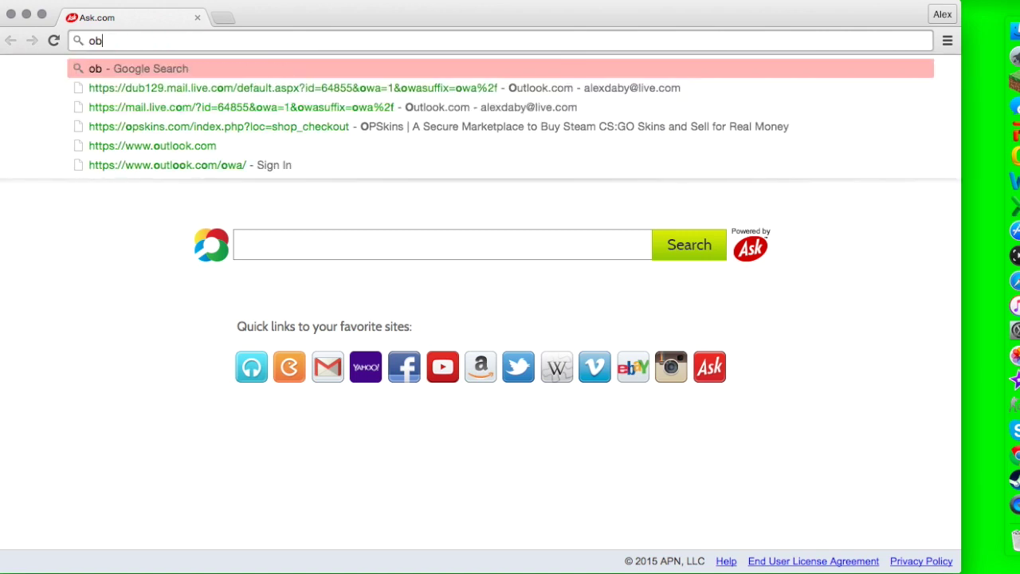
{"action": "type", "text": "s"}
{"action": "key", "text": "Down"}
{"action": "key", "text": "Return"}
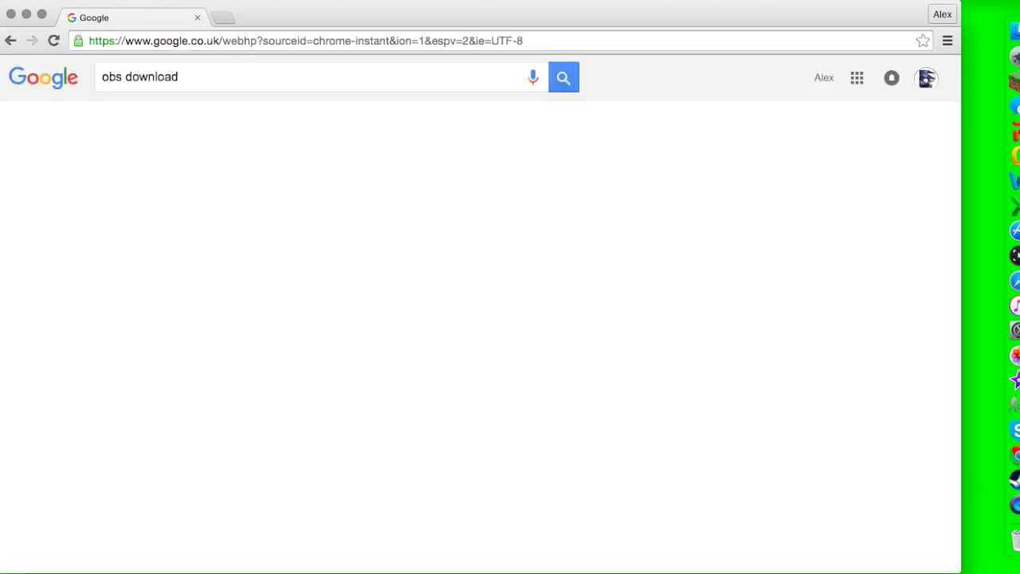
{"action": "left_click", "coordinate": [282, 199]}
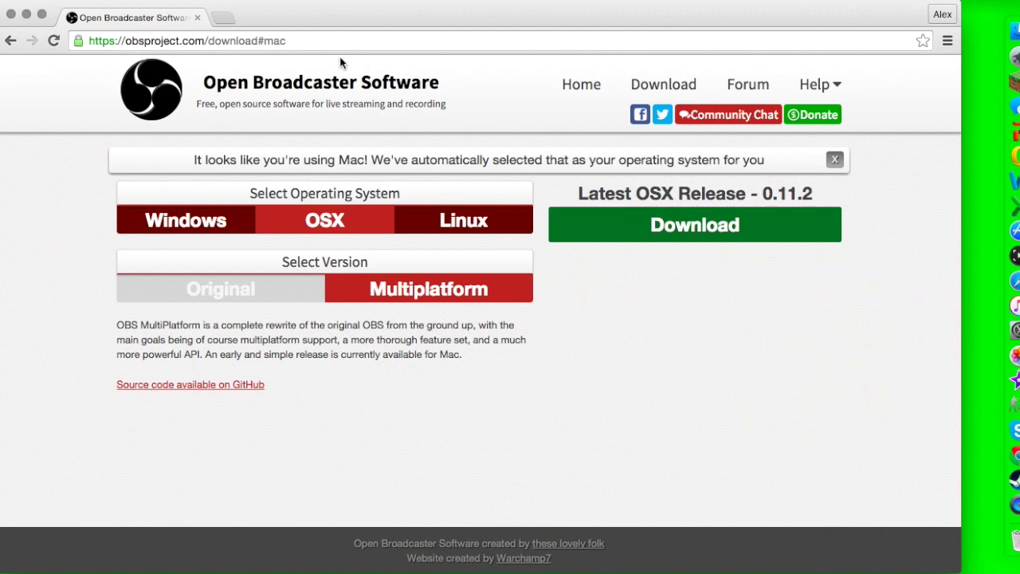
{"action": "left_click", "coordinate": [10, 15]}
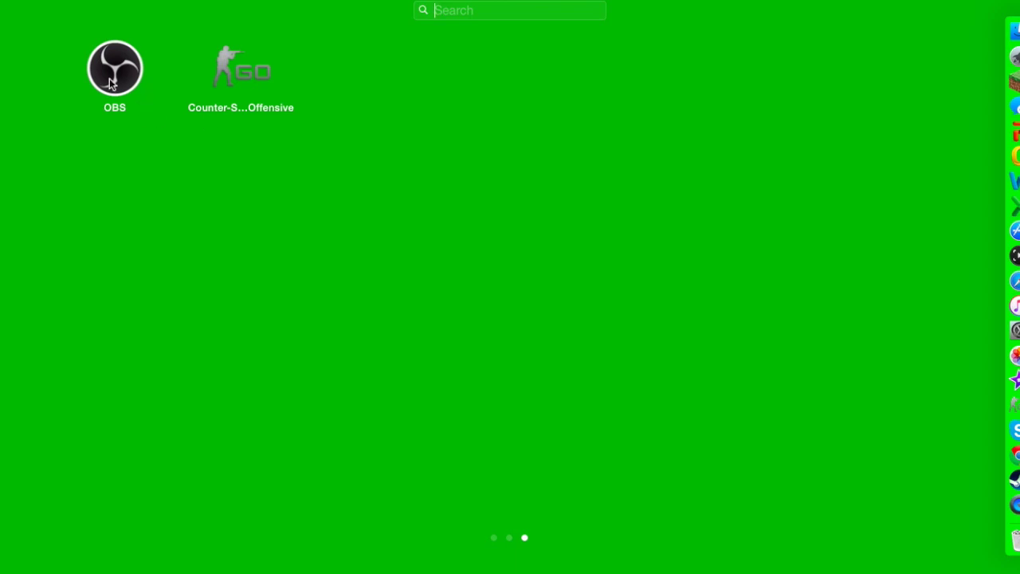
- Launch OBS, shift its window left, add a scene named Scene 1, and start Counter-Strike: Global Offensive
{"action": "left_click", "coordinate": [109, 78]}
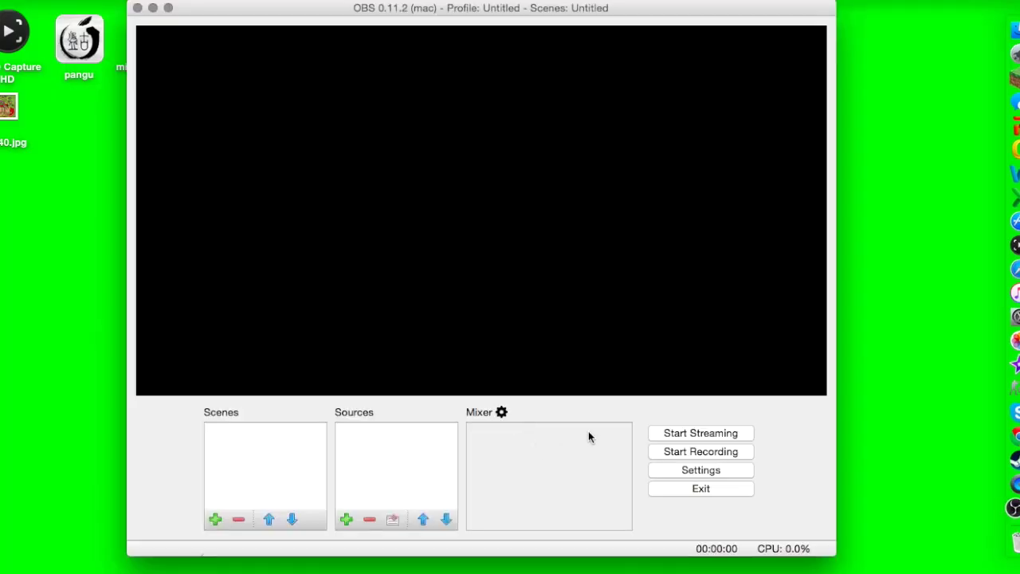
{"action": "left_click_drag", "start_coordinate": [333, 10], "coordinate": [196, 7]}
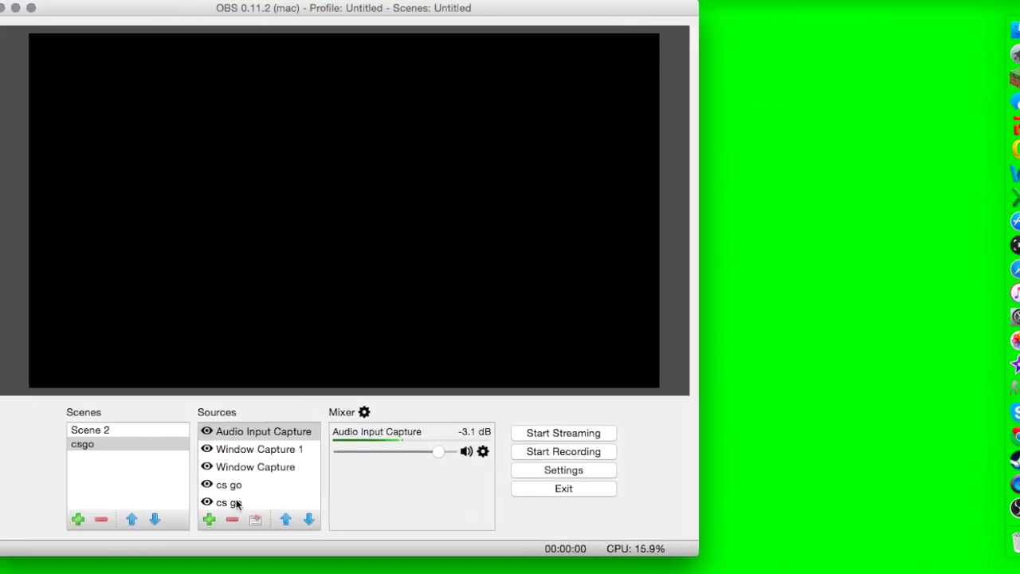
{"action": "left_click", "coordinate": [78, 519]}
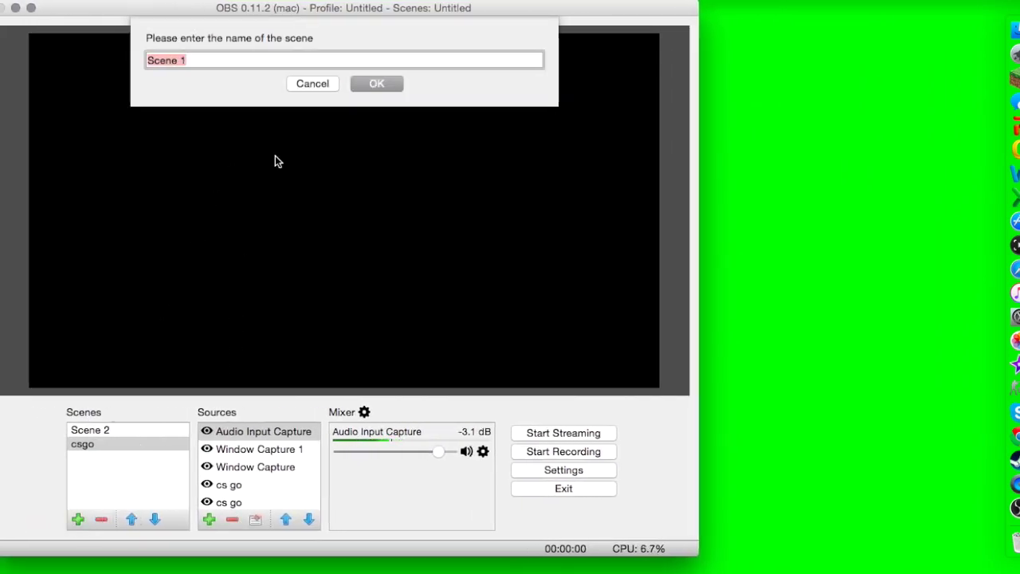
{"action": "left_click", "coordinate": [376, 84]}
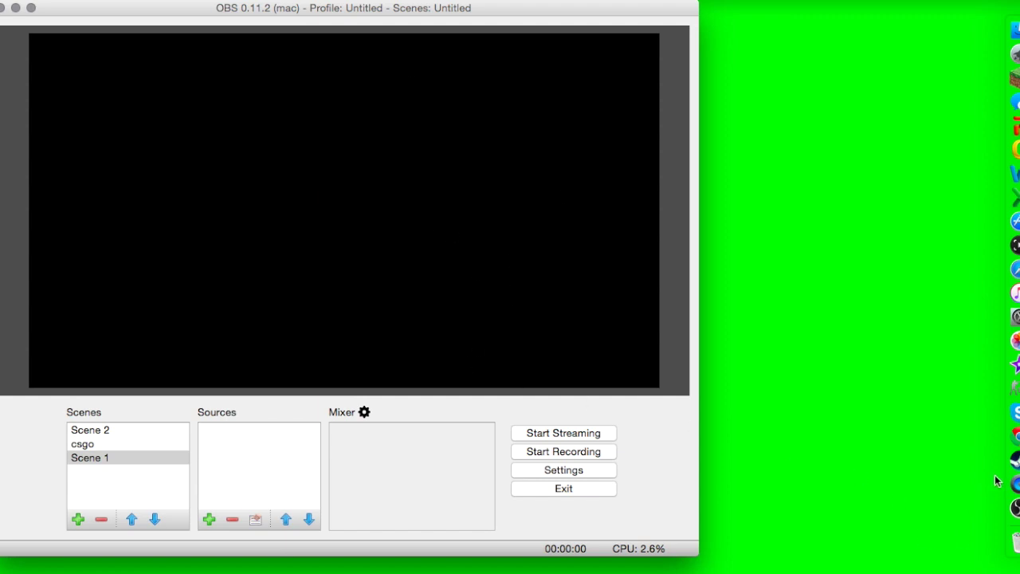
{"action": "left_click", "coordinate": [977, 367]}
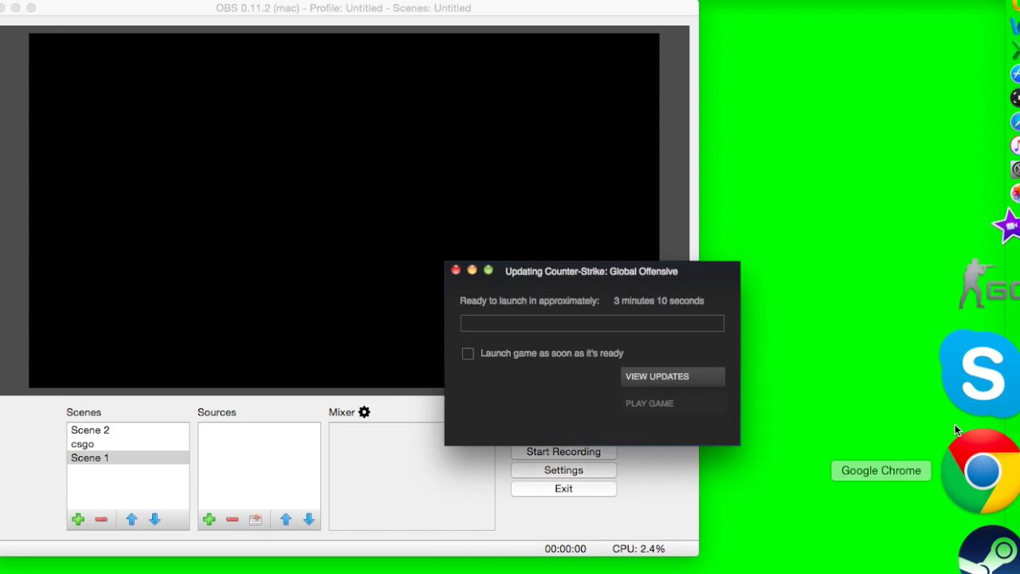
- Enable 'Launch game as soon as it's ready' for CS:GO in Steam, then select OBS's csgo scene
{"action": "left_click", "coordinate": [489, 356]}
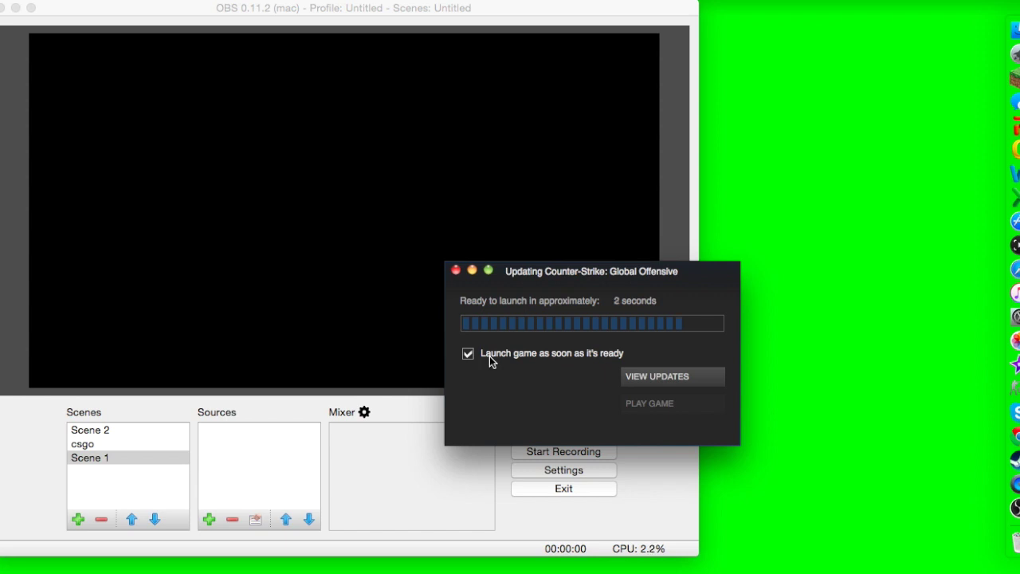
{"action": "left_click", "coordinate": [165, 469]}
{"action": "left_click", "coordinate": [147, 444]}
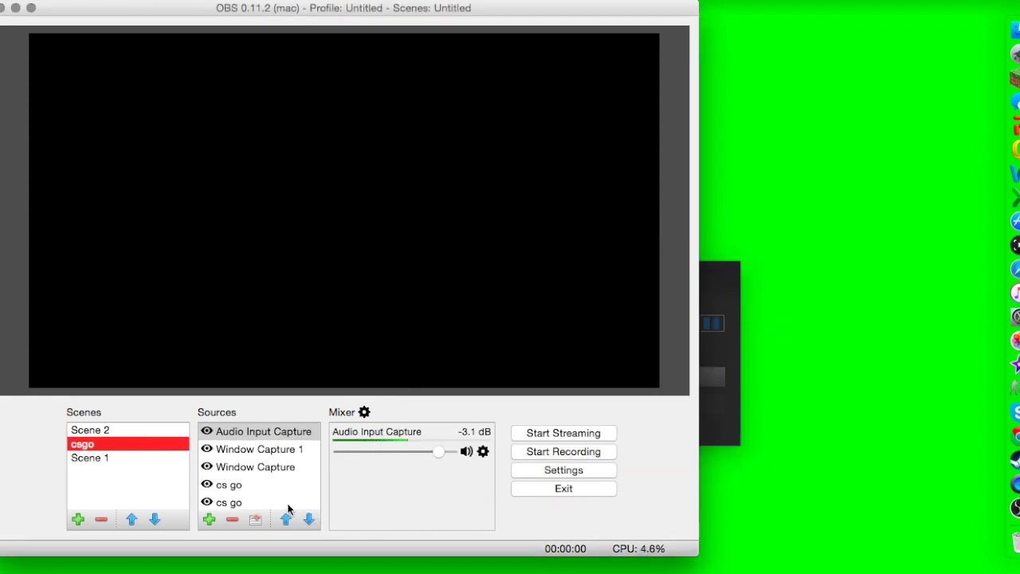
- Select the Audio Input Capture source, then the cs go window capture source, in the csgo scene
{"action": "left_click", "coordinate": [275, 431]}
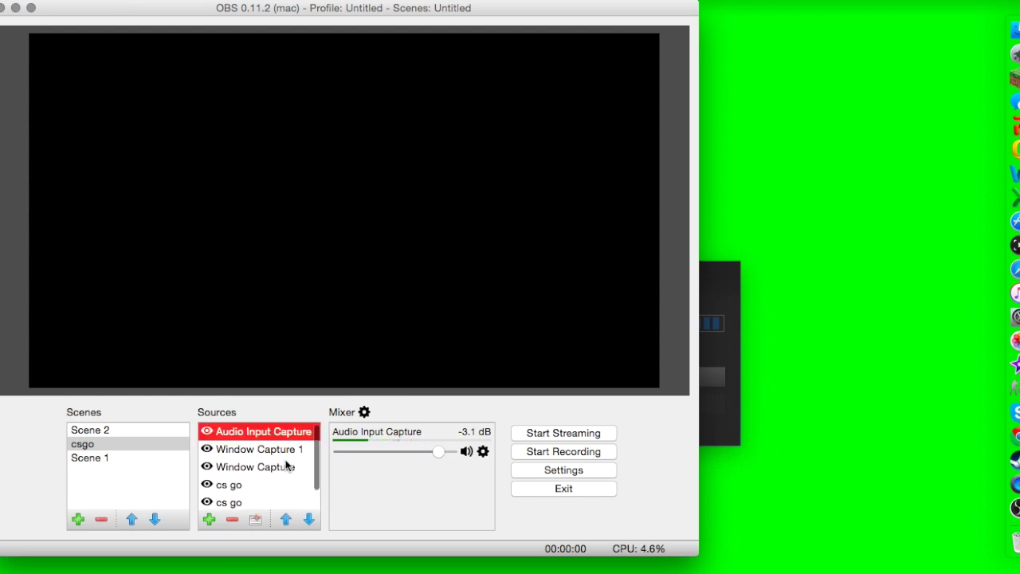
{"action": "left_click", "coordinate": [252, 503]}
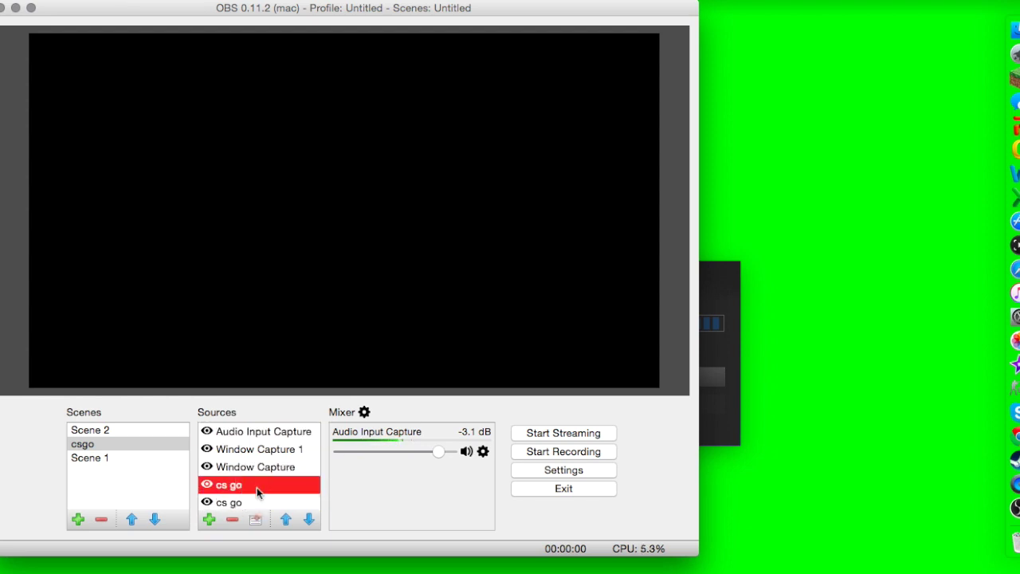
{"action": "left_click", "coordinate": [796, 455]}
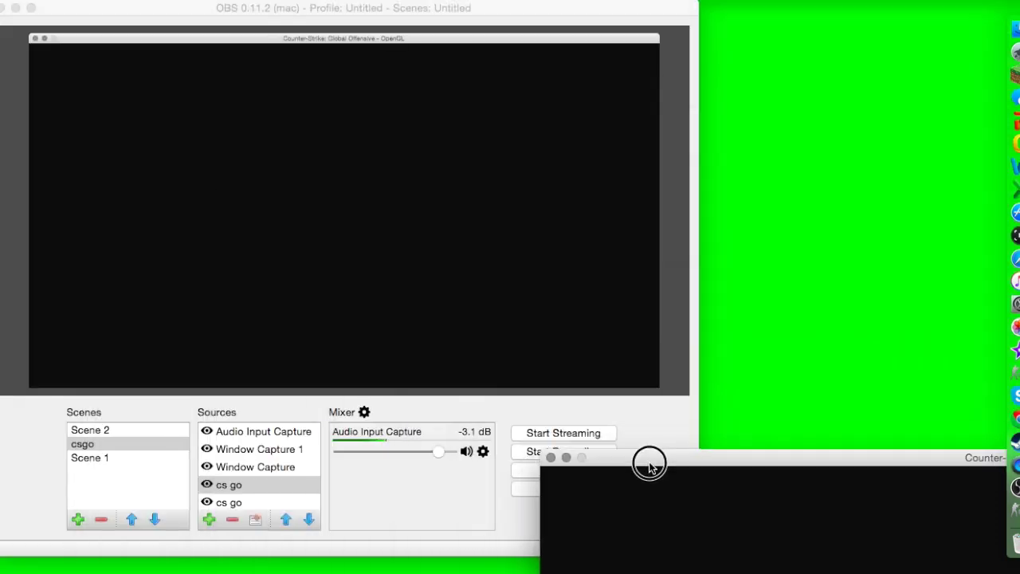
- Turn CS:GO into a window and reposition it over most of the screen above OBS
{"action": "left_click_drag", "start_coordinate": [649, 462], "coordinate": [559, 10]}
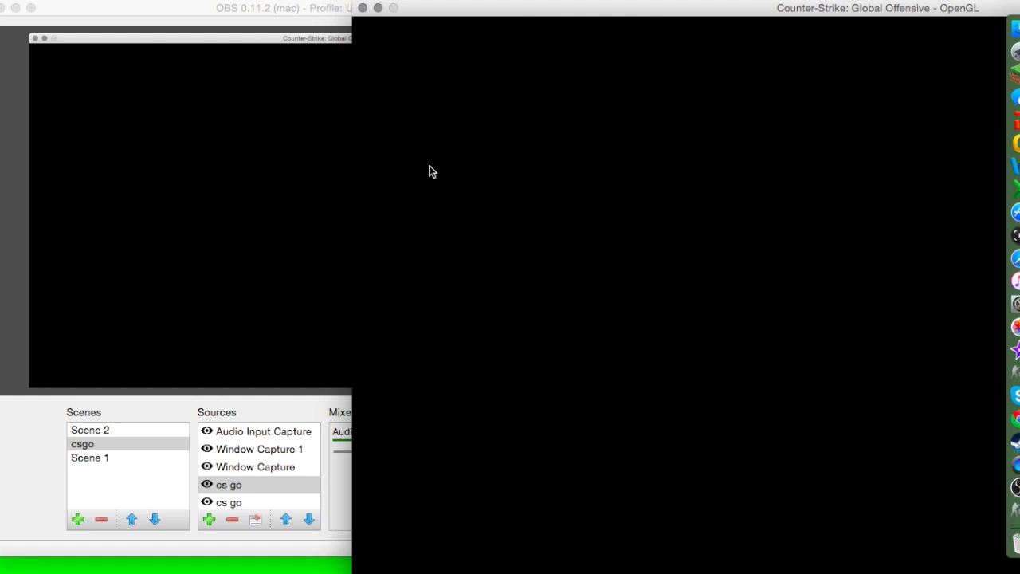
{"action": "mouse_move", "coordinate": [417, 8]}
{"action": "left_mouse_down"}
{"action": "mouse_move", "coordinate": [797, 62]}
{"action": "mouse_move", "coordinate": [439, 287]}
{"action": "left_mouse_up"}
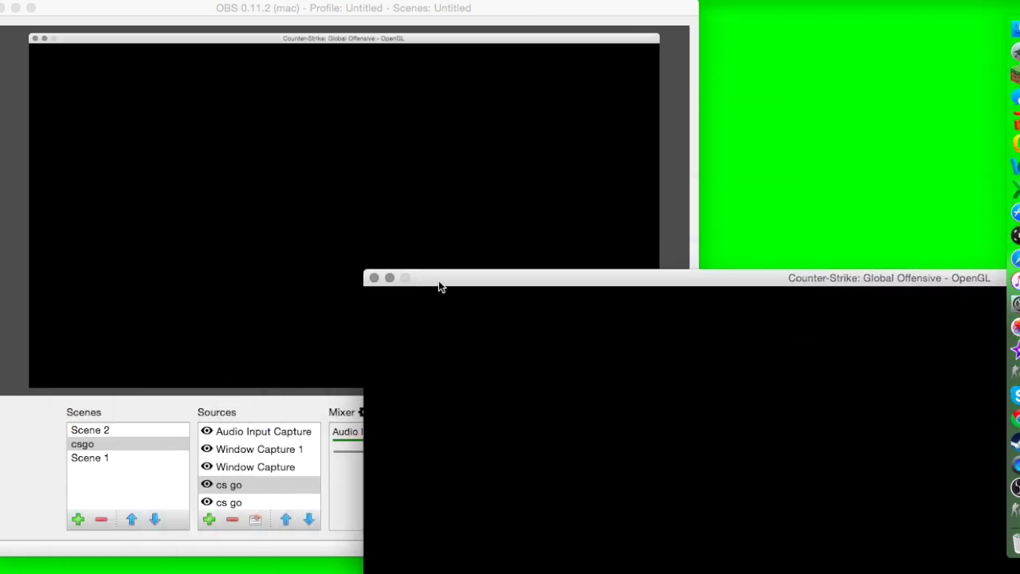
{"action": "mouse_move", "coordinate": [187, 21]}
{"action": "left_mouse_down"}
{"action": "mouse_move", "coordinate": [307, 5]}
{"action": "mouse_move", "coordinate": [183, 109]}
{"action": "mouse_move", "coordinate": [237, 5]}
{"action": "mouse_move", "coordinate": [156, 3]}
{"action": "left_mouse_up"}
{"action": "left_click", "coordinate": [707, 290]}
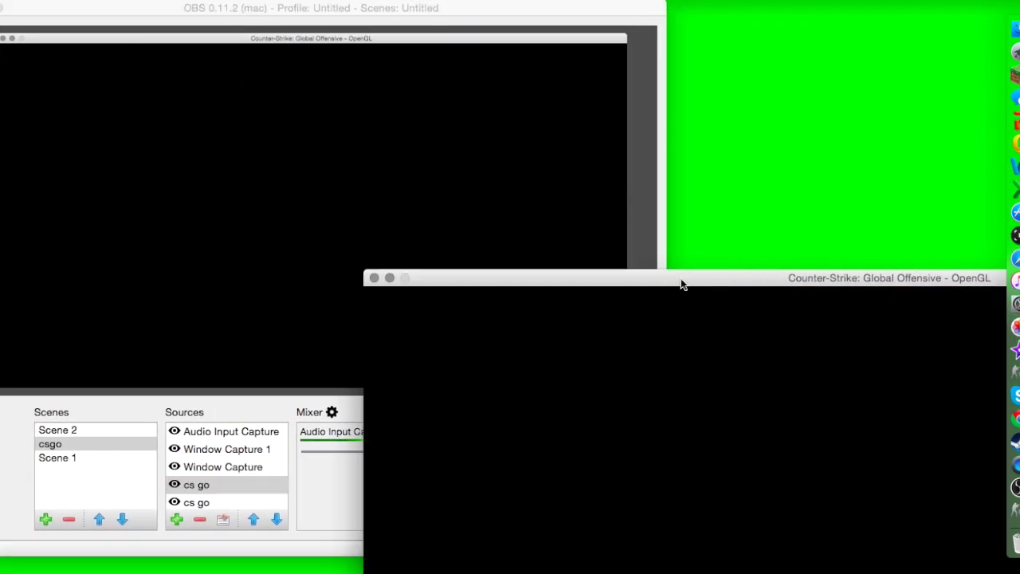
{"action": "left_click_drag", "start_coordinate": [668, 284], "coordinate": [495, 41]}
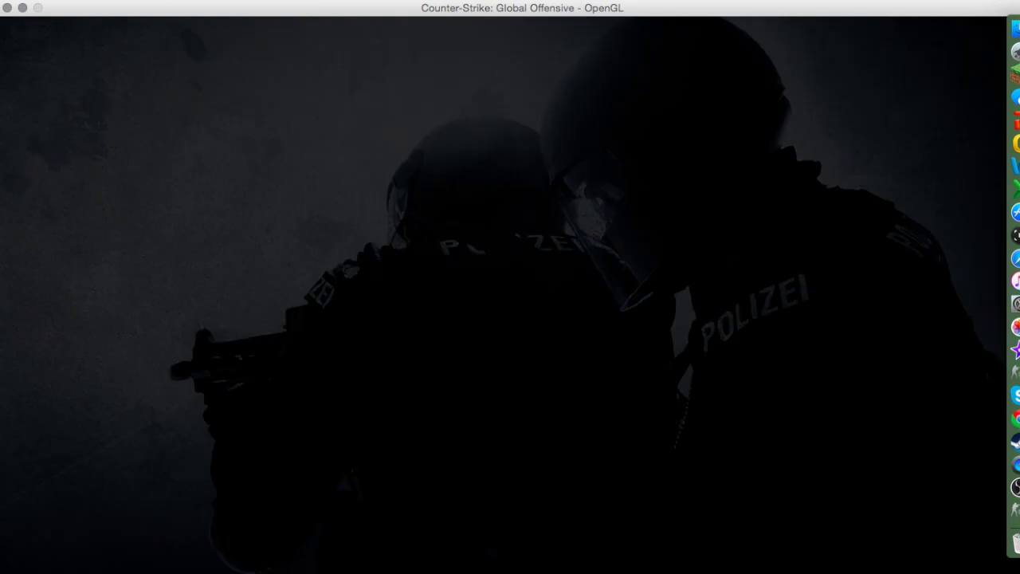
{"action": "key", "text": "super+Tab"}
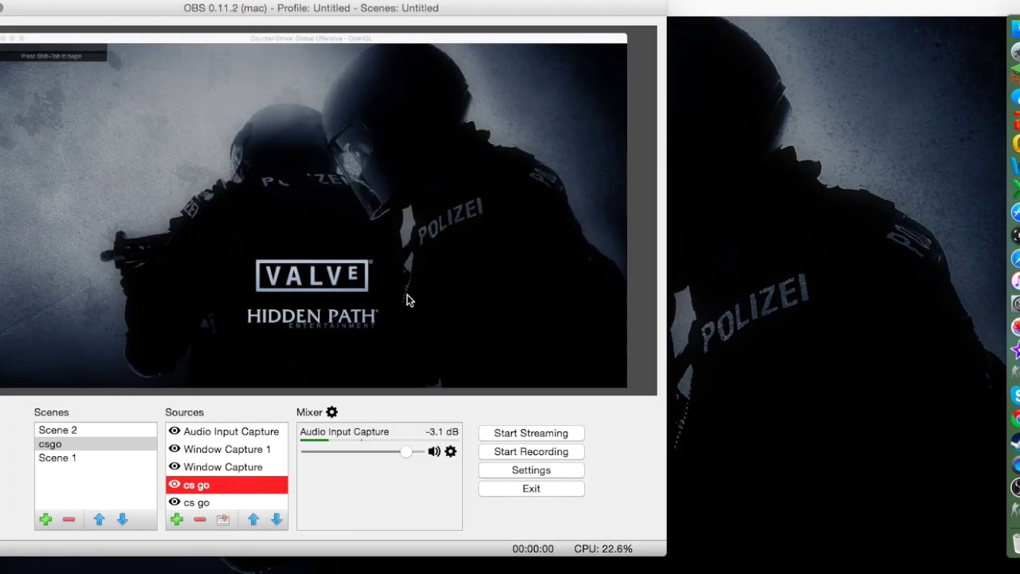
{"action": "left_click", "coordinate": [720, 11]}
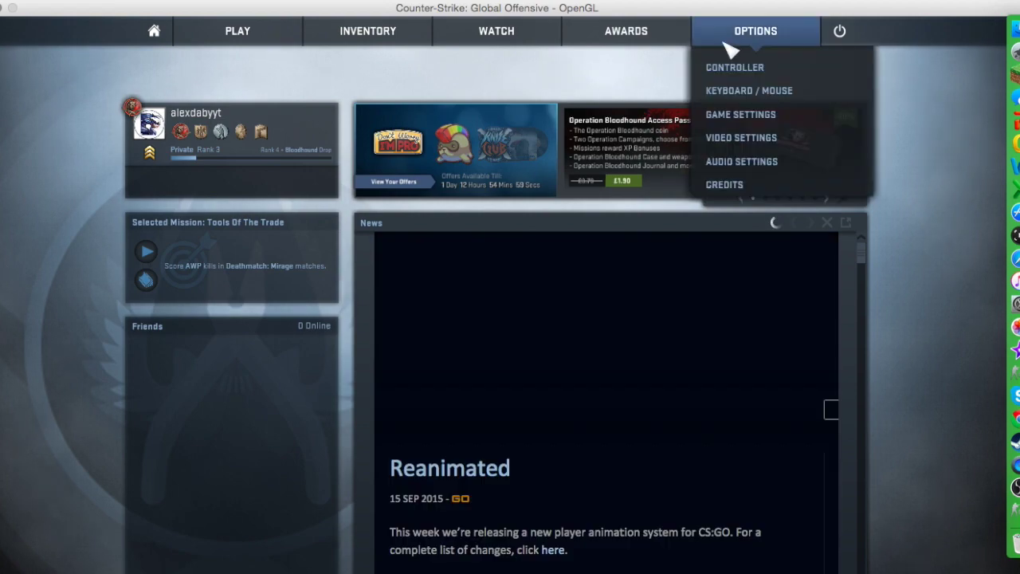
- Set CS:GO's Video Settings Display Mode to Fullscreen Windowed and apply the change
{"action": "left_click", "coordinate": [730, 137]}
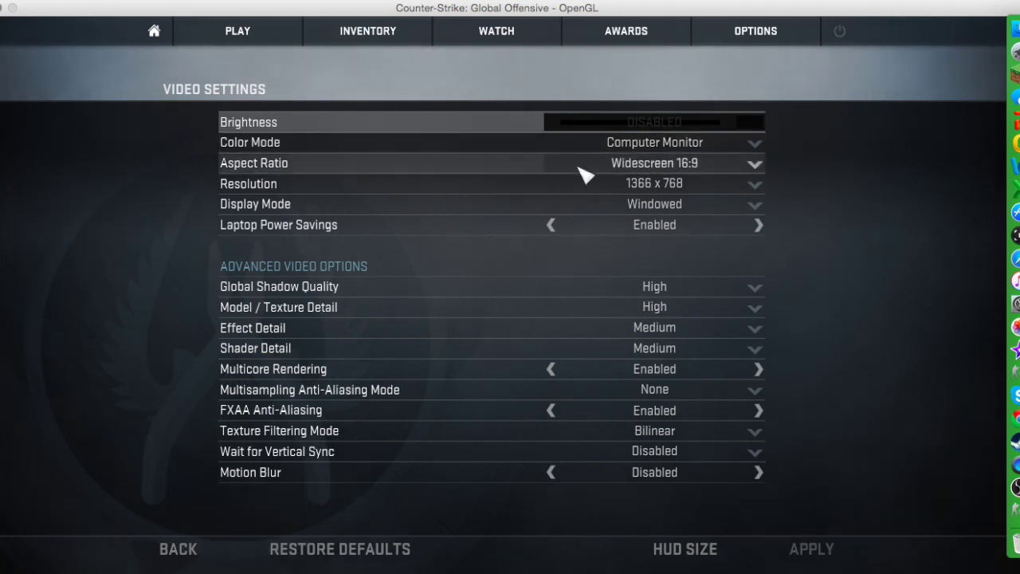
{"action": "left_click", "coordinate": [580, 211]}
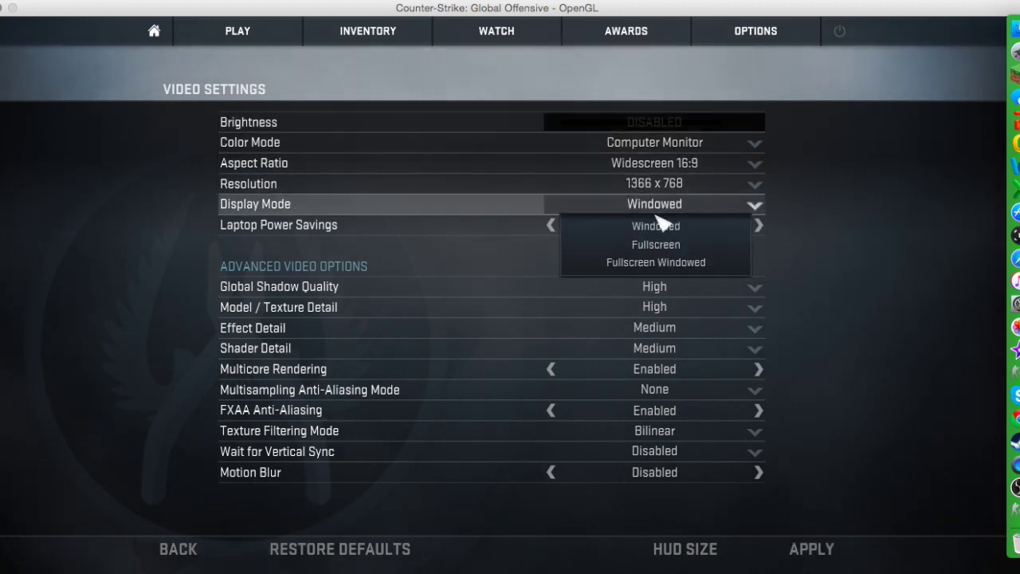
{"action": "left_click", "coordinate": [699, 262]}
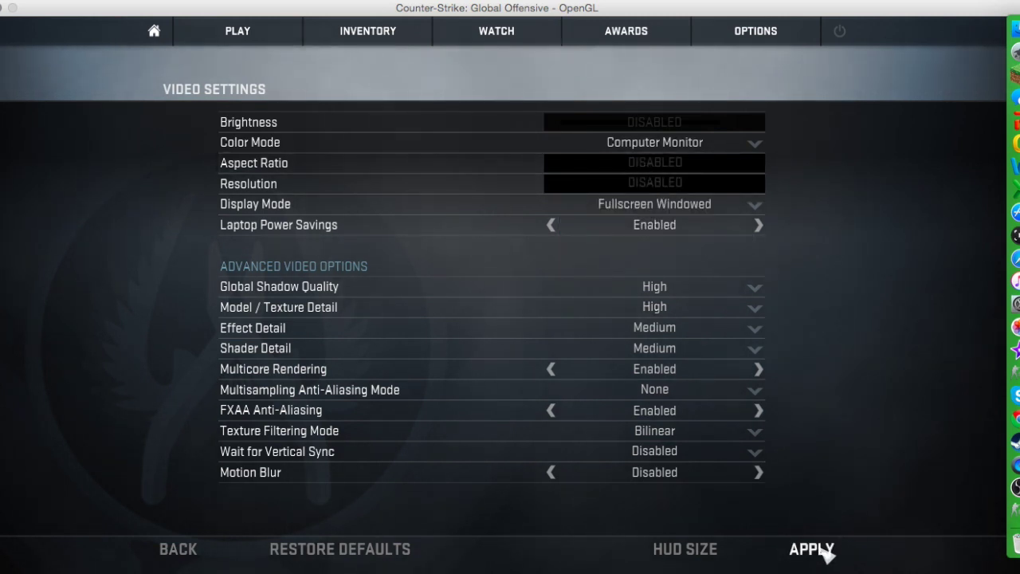
{"action": "left_click", "coordinate": [825, 550]}
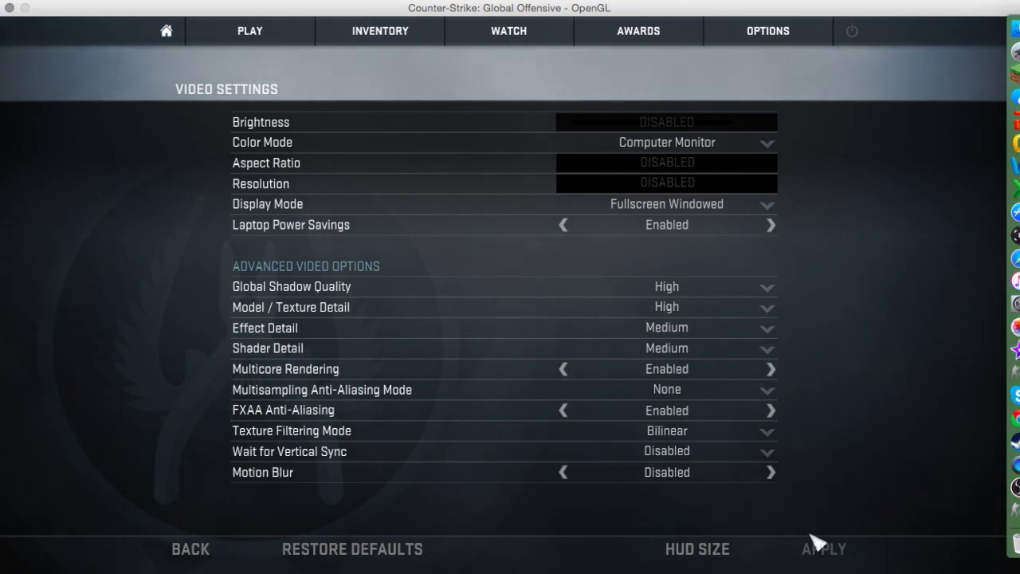
{"action": "key", "text": "super+Tab"}
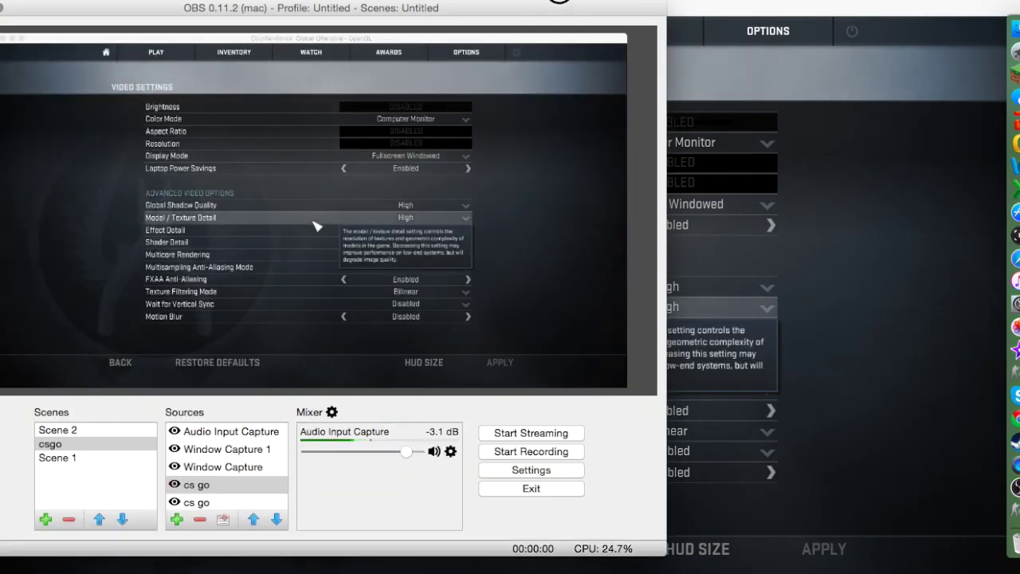
- Add a named Window Capture source capturing the Counter-Strike game window to the current scene
{"action": "left_click", "coordinate": [175, 523]}
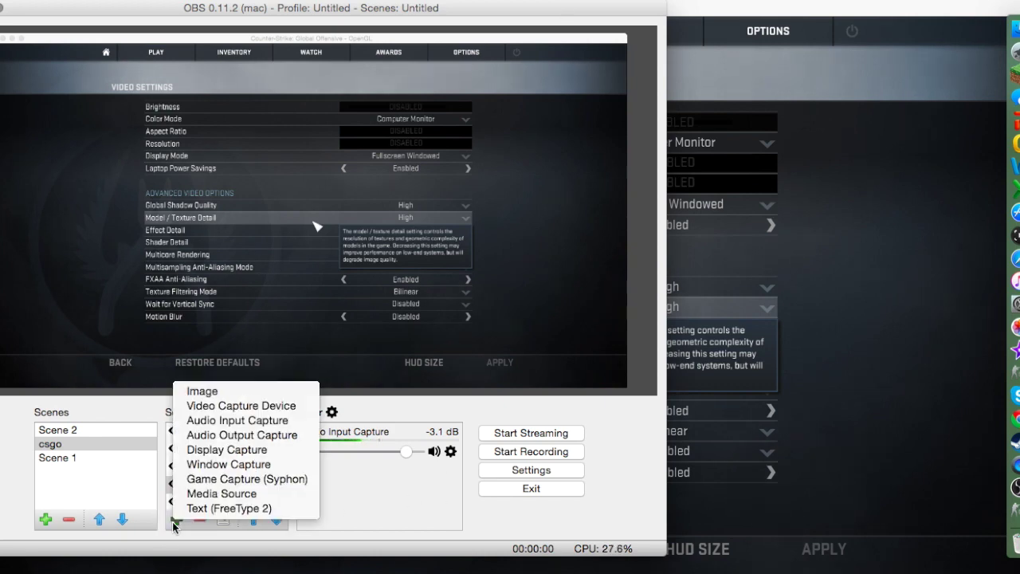
{"action": "left_click", "coordinate": [228, 464]}
{"action": "type", "text": "dhj`fu"}
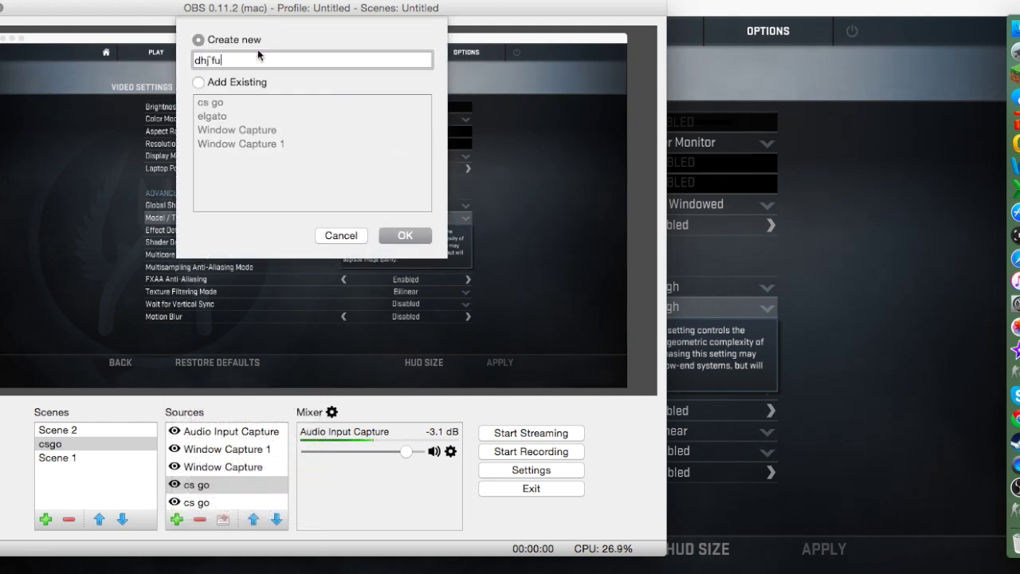
{"action": "type", "text": "yqfsyfjyiu"}
{"action": "left_click", "coordinate": [404, 235]}
{"action": "left_click", "coordinate": [231, 358]}
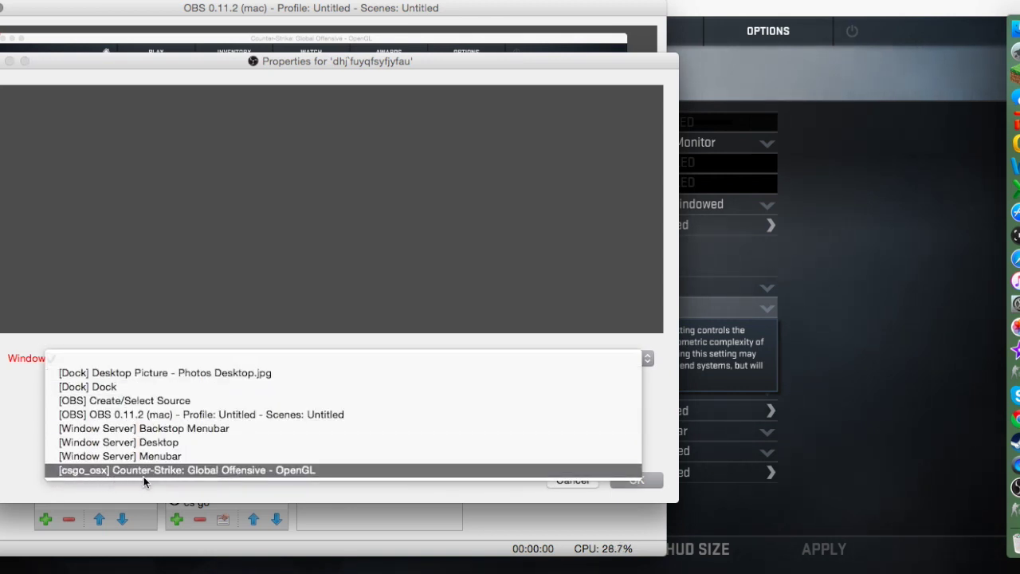
{"action": "left_click", "coordinate": [178, 473]}
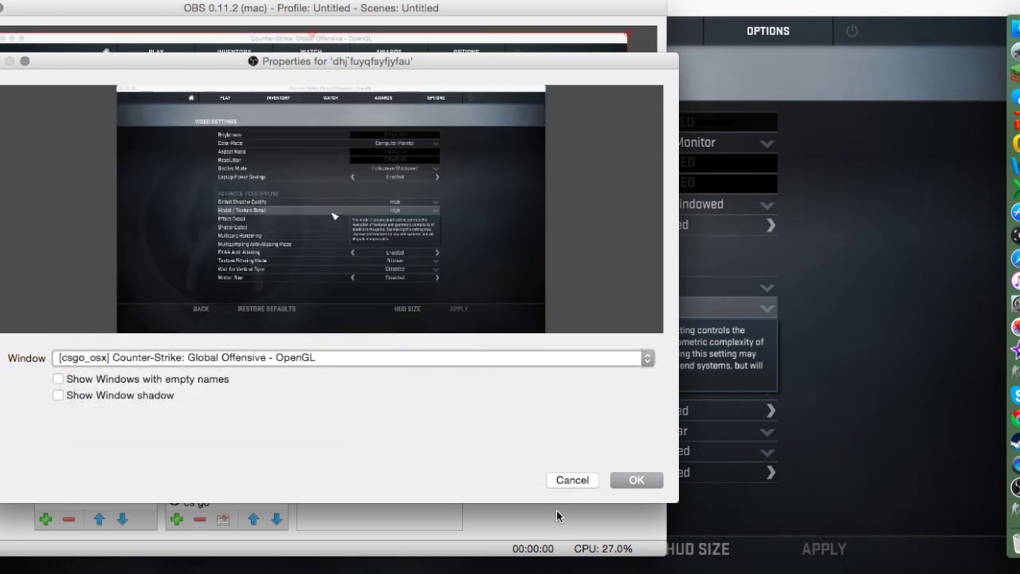
{"action": "left_click", "coordinate": [570, 481]}
- Give Scene 1 a Window Capture source set to the csgo_osx game window
{"action": "left_click", "coordinate": [136, 457]}
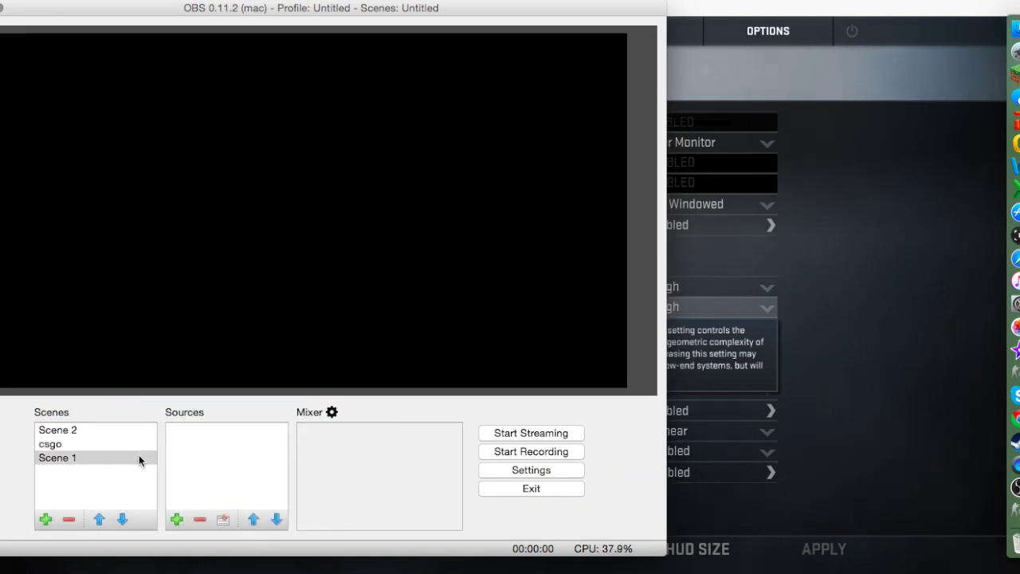
{"action": "left_click", "coordinate": [177, 519]}
{"action": "left_click", "coordinate": [256, 460]}
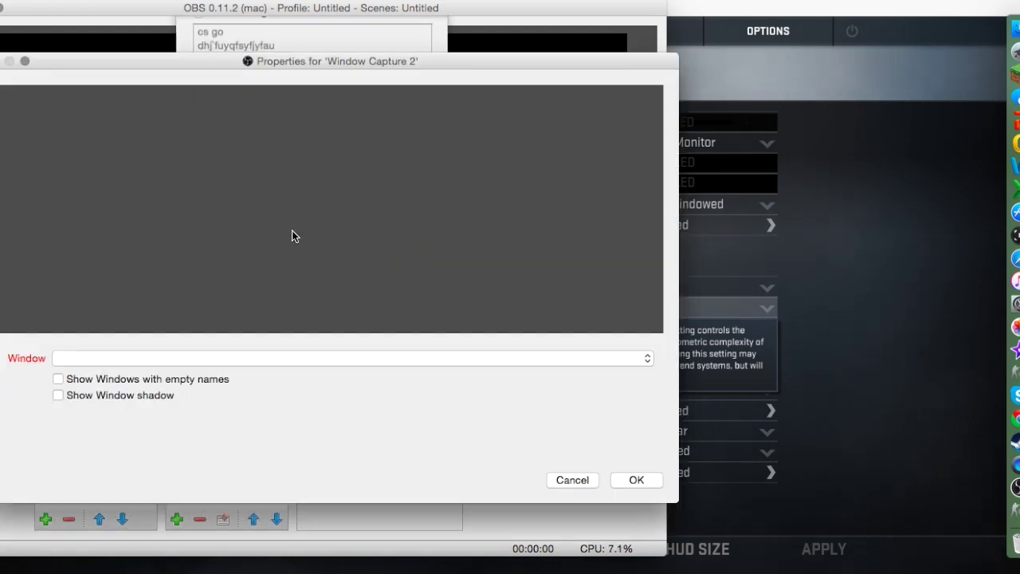
{"action": "left_click", "coordinate": [208, 357]}
{"action": "left_click", "coordinate": [216, 470]}
{"action": "left_click", "coordinate": [627, 478]}
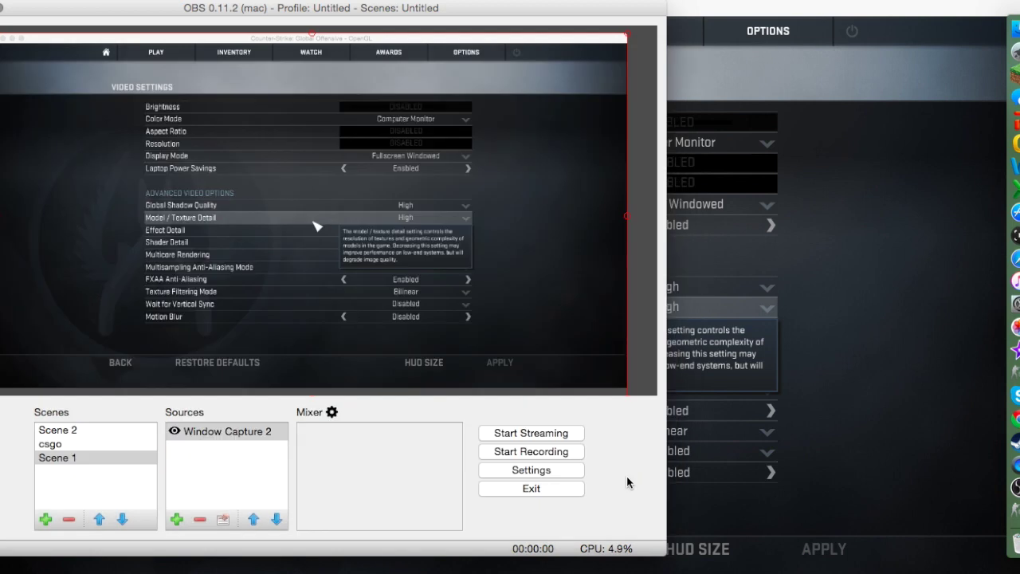
{"action": "left_click", "coordinate": [824, 285]}
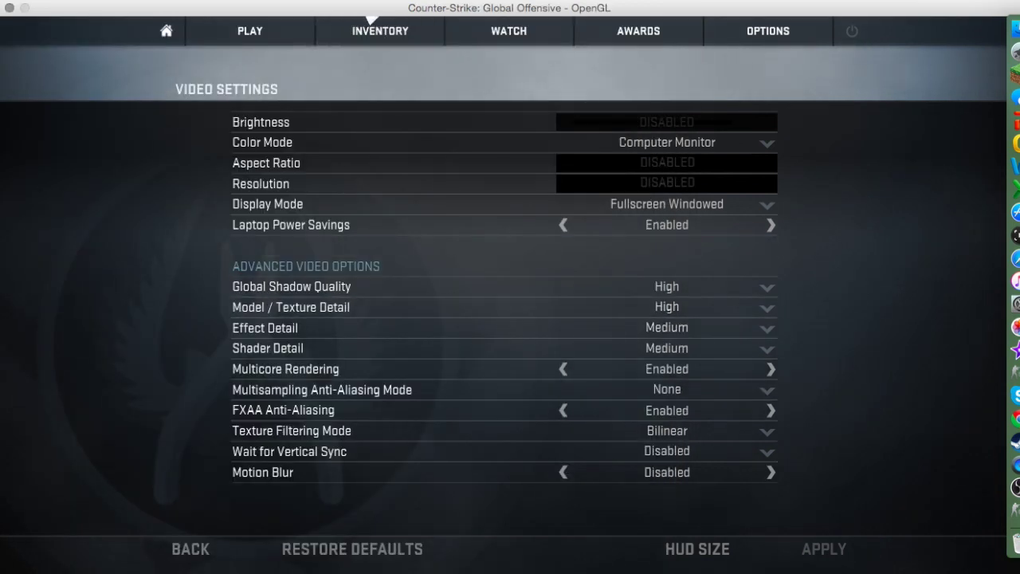
- Drag the CS:GO window down and right, and bring OBS forward showing Window Capture 2
{"action": "left_click_drag", "start_coordinate": [393, 8], "coordinate": [765, 64]}
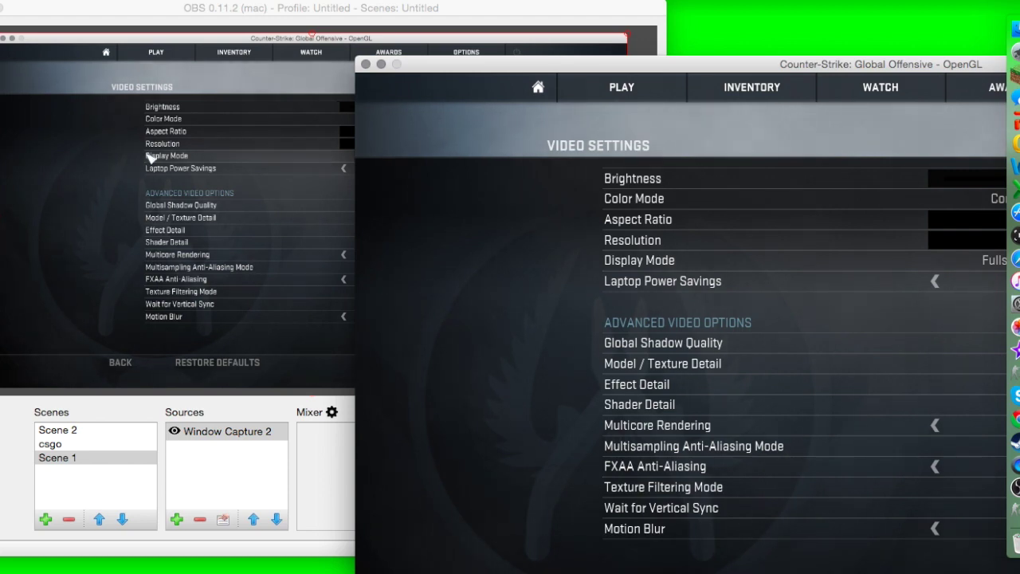
{"action": "left_click", "coordinate": [632, 3]}
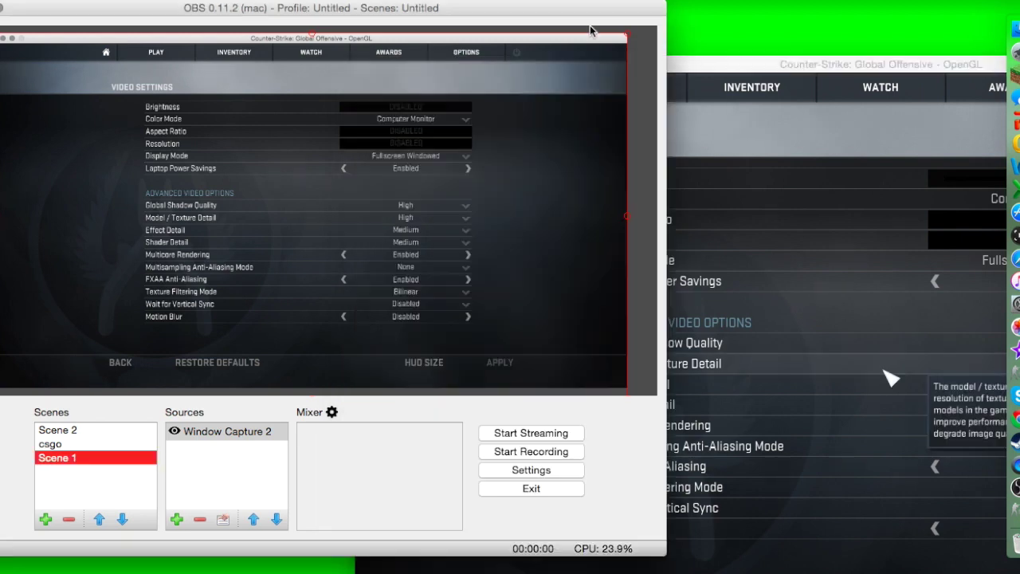